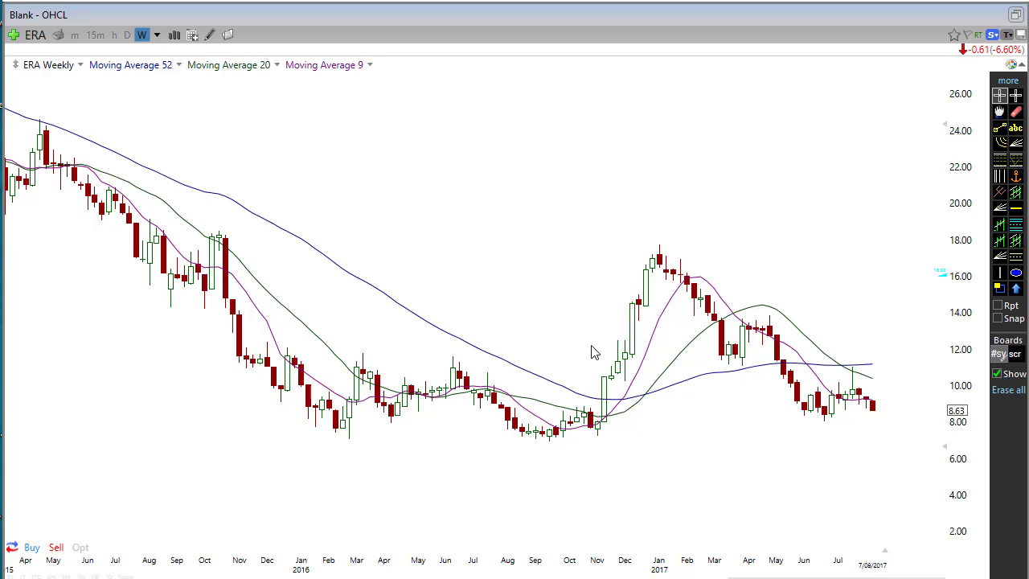
Check a week's OHLC values and handwrite T, D, V-T and L notes above the chart
left_click(631, 434)
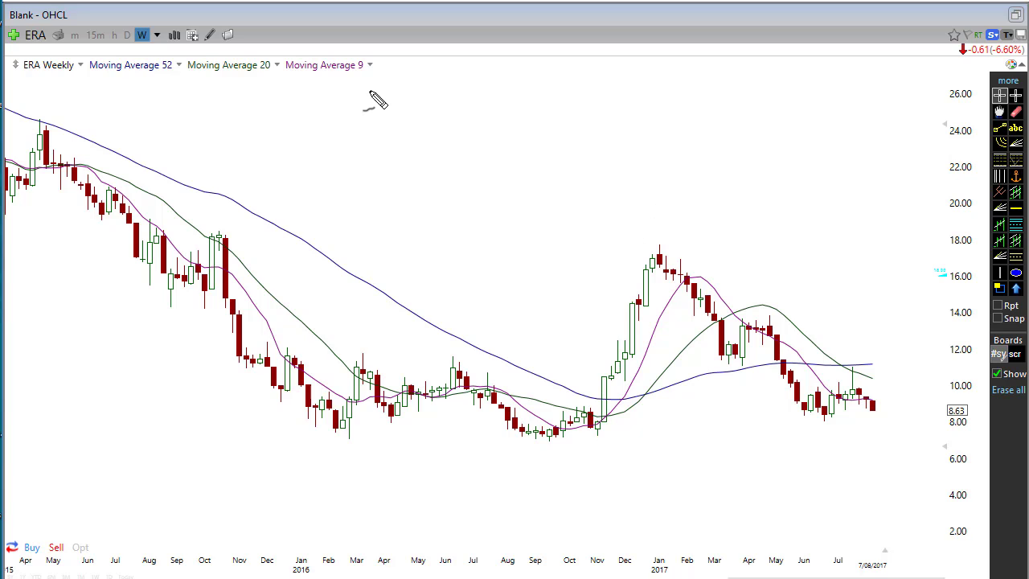
mouse_move(366, 90)
left_mouse_down()
mouse_move(378, 88)
mouse_move(382, 114)
mouse_move(421, 81)
left_mouse_up()
left_click_drag(414, 103, 460, 102)
mouse_move(483, 74)
left_mouse_down()
mouse_move(481, 105)
mouse_move(508, 88)
mouse_move(476, 104)
left_mouse_up()
mouse_move(354, 131)
left_mouse_down()
mouse_move(386, 135)
mouse_move(397, 152)
mouse_move(516, 139)
mouse_move(562, 121)
mouse_move(522, 149)
mouse_move(496, 140)
left_mouse_up()
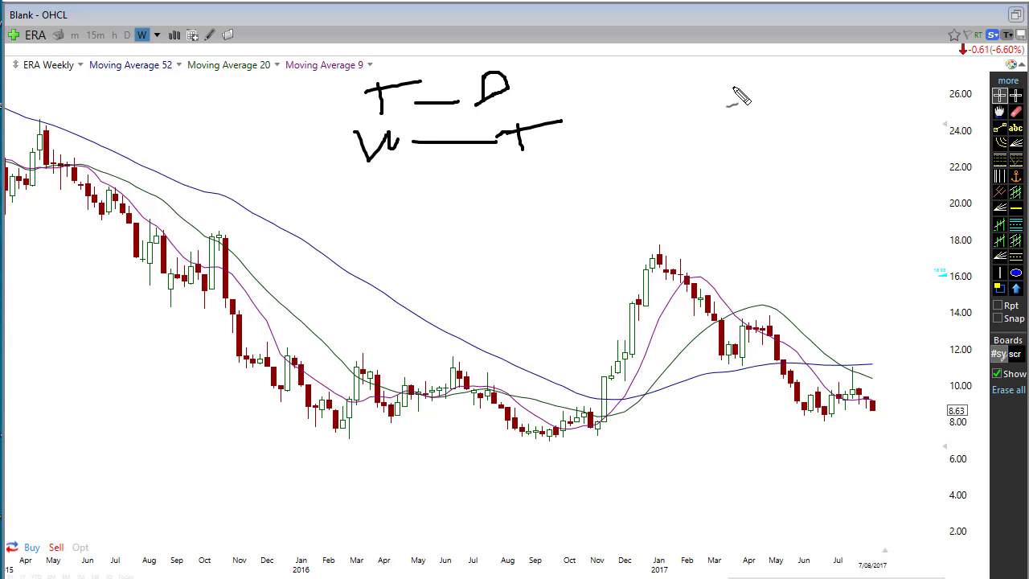
mouse_move(724, 74)
left_mouse_down()
mouse_move(724, 109)
mouse_move(750, 105)
left_mouse_up()
mouse_move(716, 138)
left_mouse_down()
mouse_move(717, 161)
mouse_move(744, 147)
mouse_move(719, 166)
mouse_move(770, 147)
mouse_move(801, 157)
mouse_move(854, 146)
left_mouse_up()
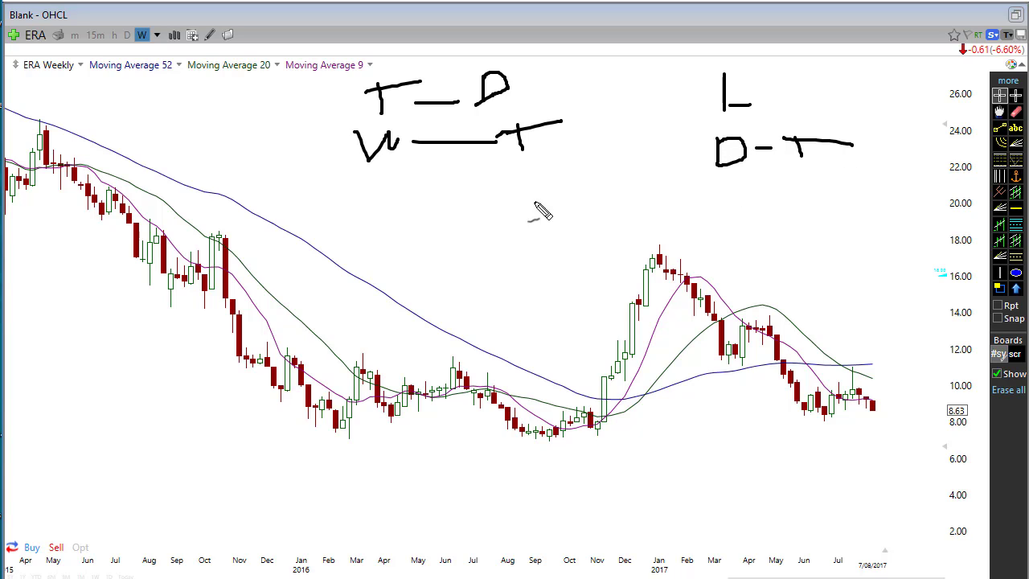
Add 5 and 15 notes with arrows to T and V, then clear them and zoom in
mouse_move(476, 217)
left_mouse_down()
mouse_move(504, 214)
mouse_move(477, 238)
mouse_move(583, 229)
left_mouse_up()
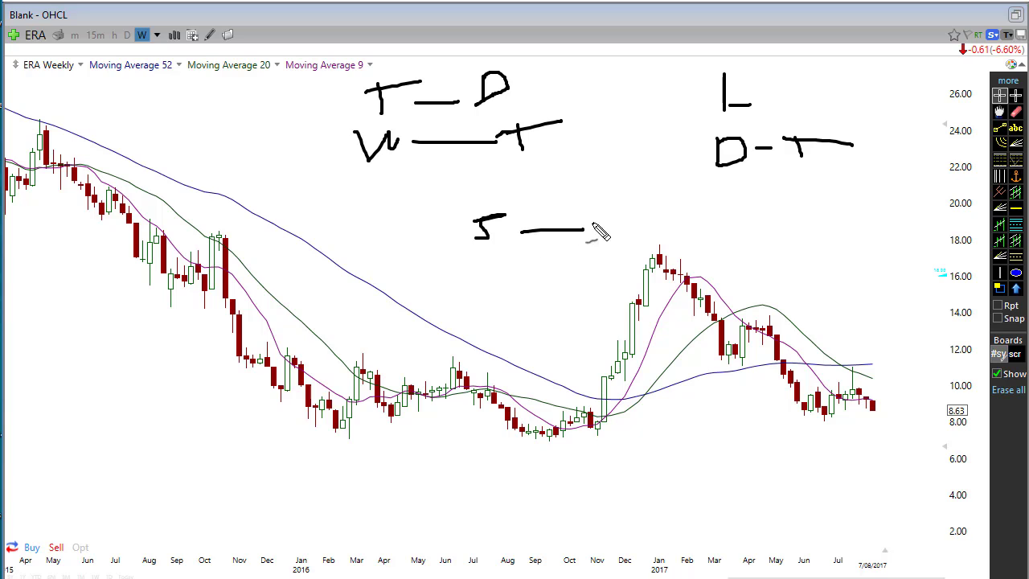
mouse_move(629, 206)
left_mouse_down()
mouse_move(629, 226)
mouse_move(682, 207)
mouse_move(652, 229)
mouse_move(748, 215)
mouse_move(763, 203)
mouse_move(852, 207)
left_mouse_up()
left_click_drag(840, 201, 841, 217)
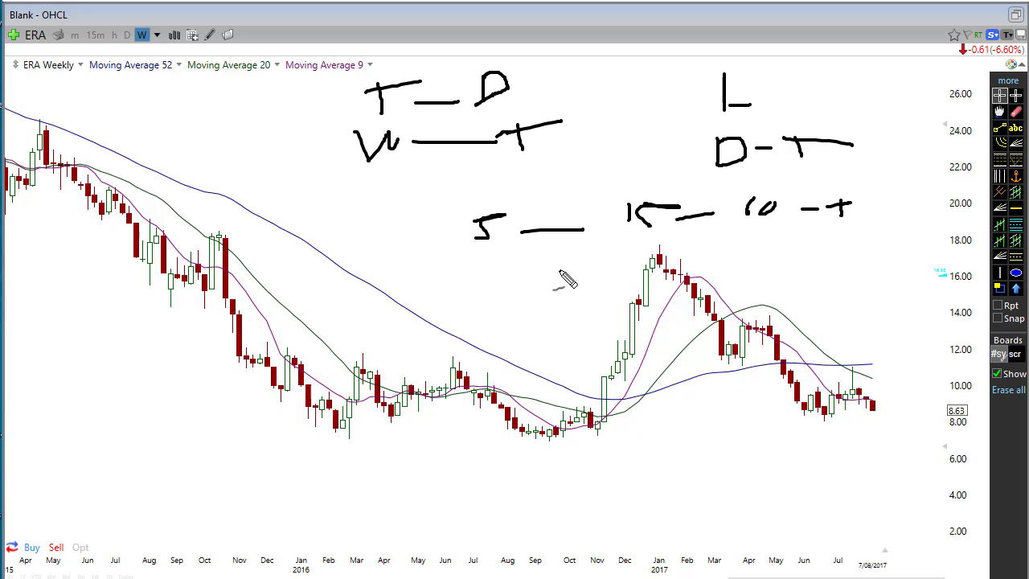
left_click_drag(265, 98, 357, 97)
mouse_move(296, 141)
left_mouse_down()
mouse_move(357, 142)
mouse_move(344, 125)
mouse_move(338, 150)
mouse_move(357, 151)
left_mouse_up()
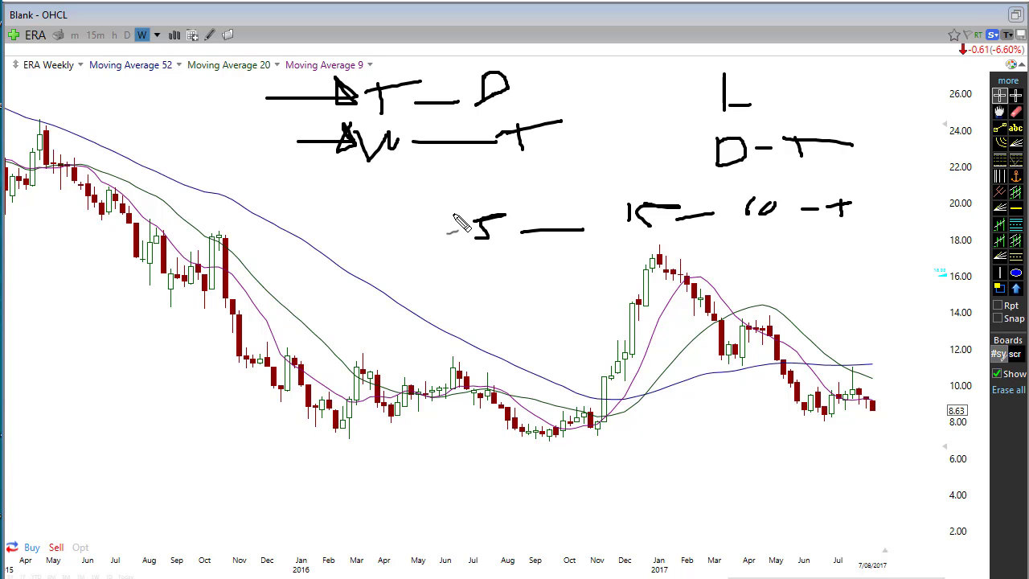
key("Escape")
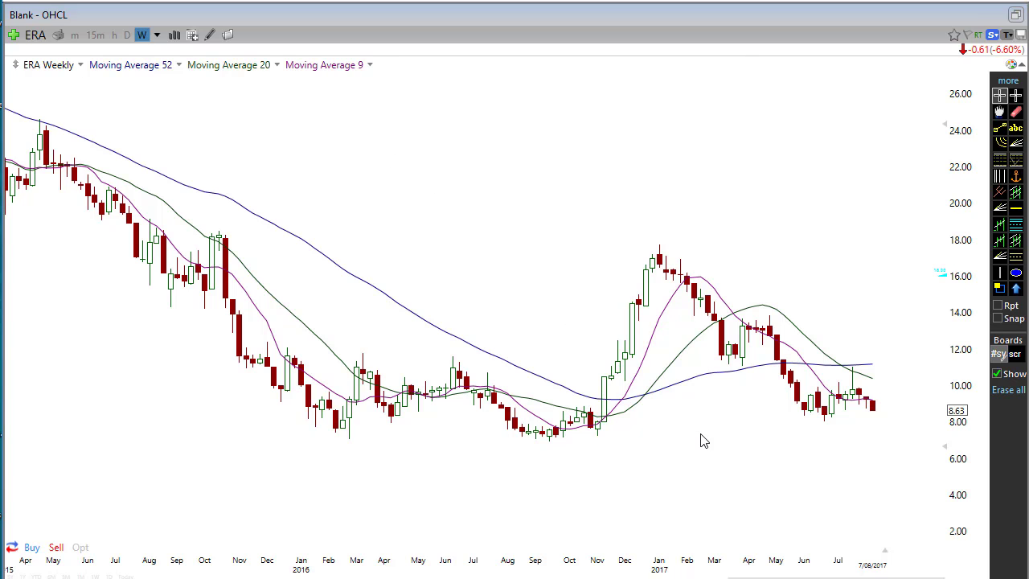
scroll(648, 442, "up", 2)
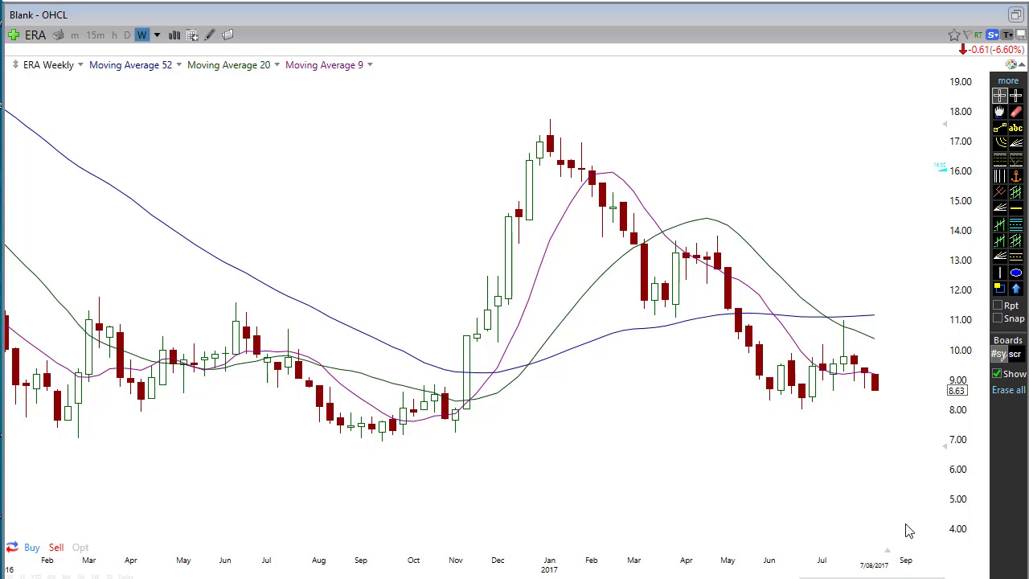
With Rpt and the rectangle tool, box the Jan 2017 peak, Mar 2017 and Oct–Nov 2016 candles
left_click(1008, 304)
left_click(999, 288)
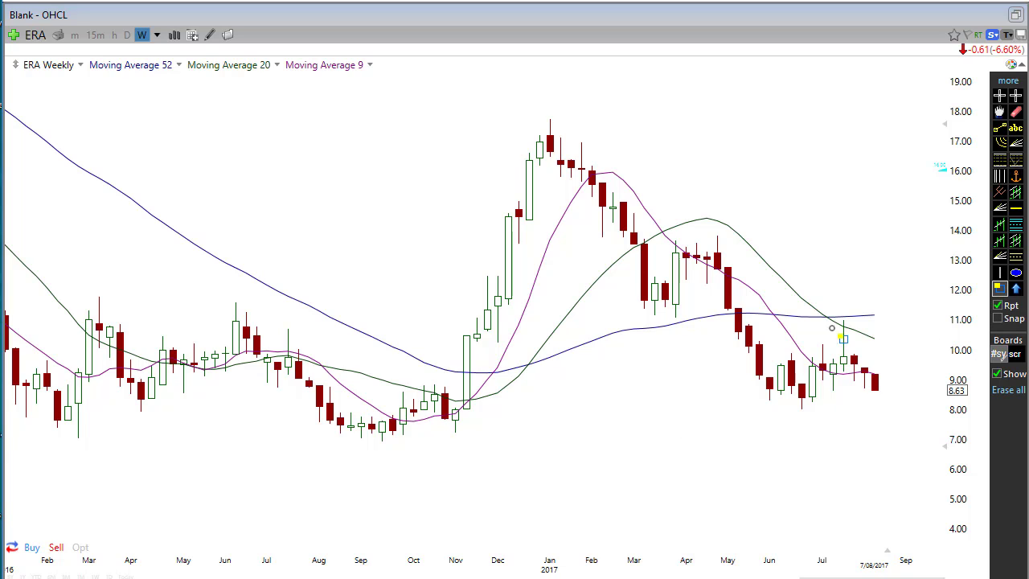
left_click_drag(529, 120, 581, 149)
left_click_drag(623, 293, 695, 322)
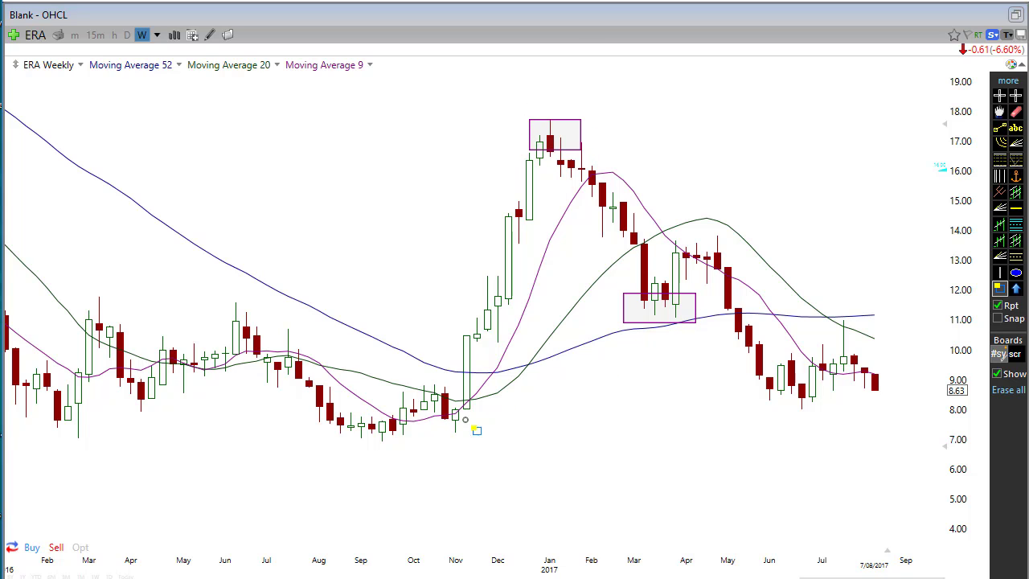
left_click_drag(400, 414, 485, 423)
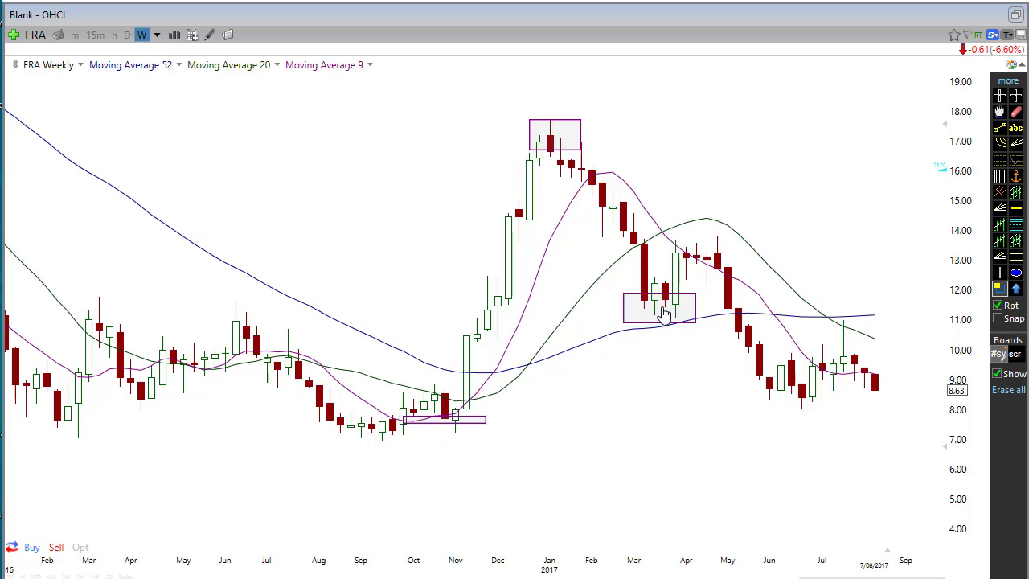
Box the April, June and July 2017 candles and the Mar–Sep 2016 trading range
left_click_drag(665, 231, 737, 257)
left_click_drag(758, 386, 820, 412)
mouse_move(822, 317)
left_mouse_down()
mouse_move(845, 335)
mouse_move(885, 340)
mouse_move(874, 340)
left_mouse_up()
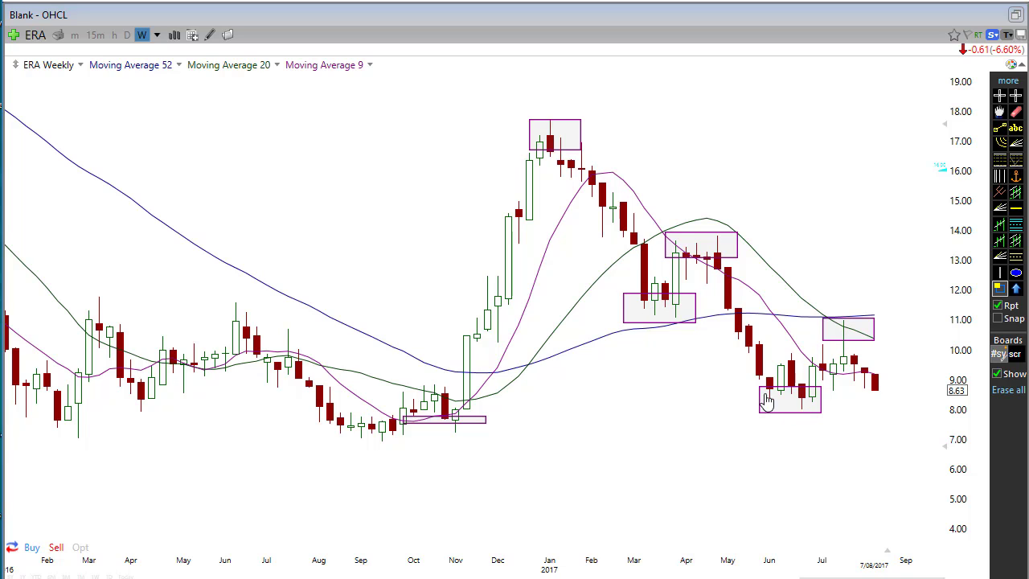
left_click(851, 333)
mouse_move(78, 311)
left_mouse_down()
mouse_move(256, 392)
mouse_move(401, 438)
left_mouse_up()
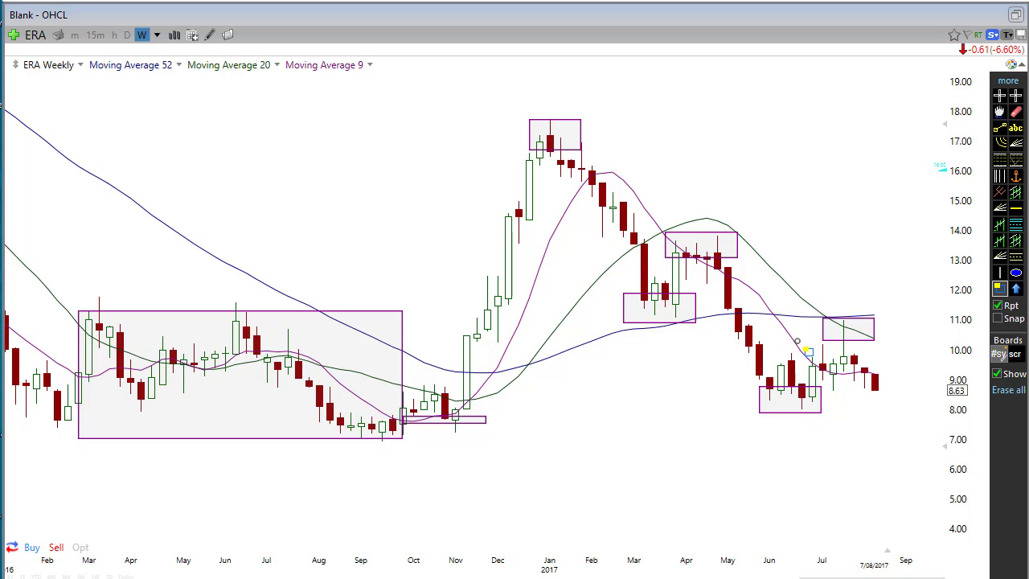
Switch to the crosshair, untick Show to hide the boxes, and zoom out to Dec 2015–Sep 2017
left_click(1001, 95)
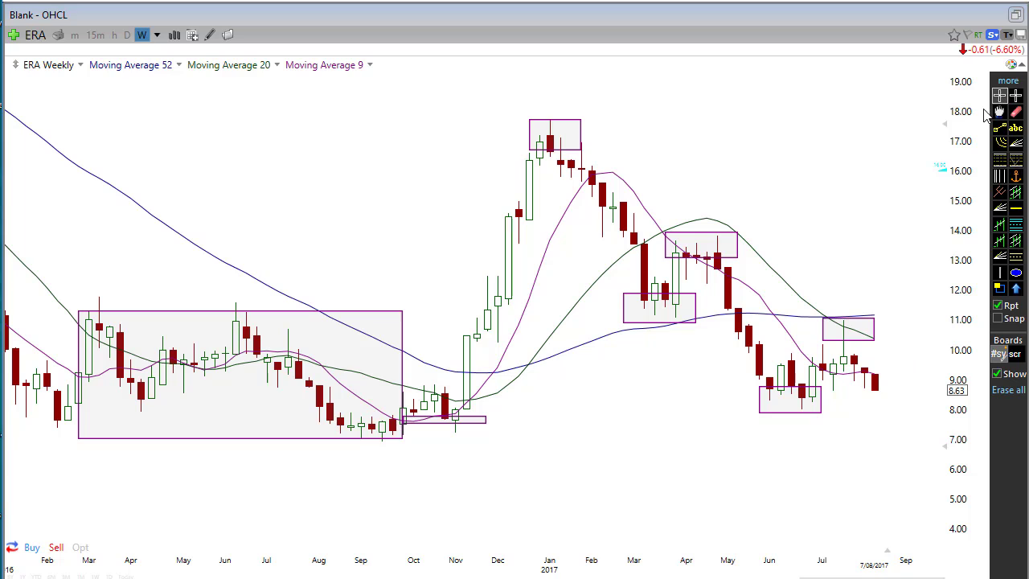
left_click(998, 373)
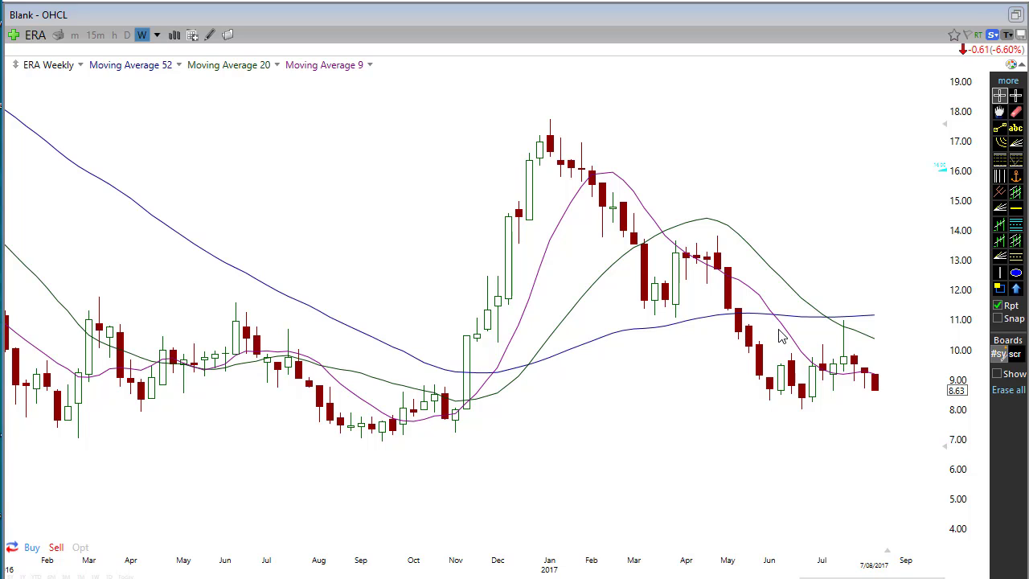
scroll(786, 370, "up", 1)
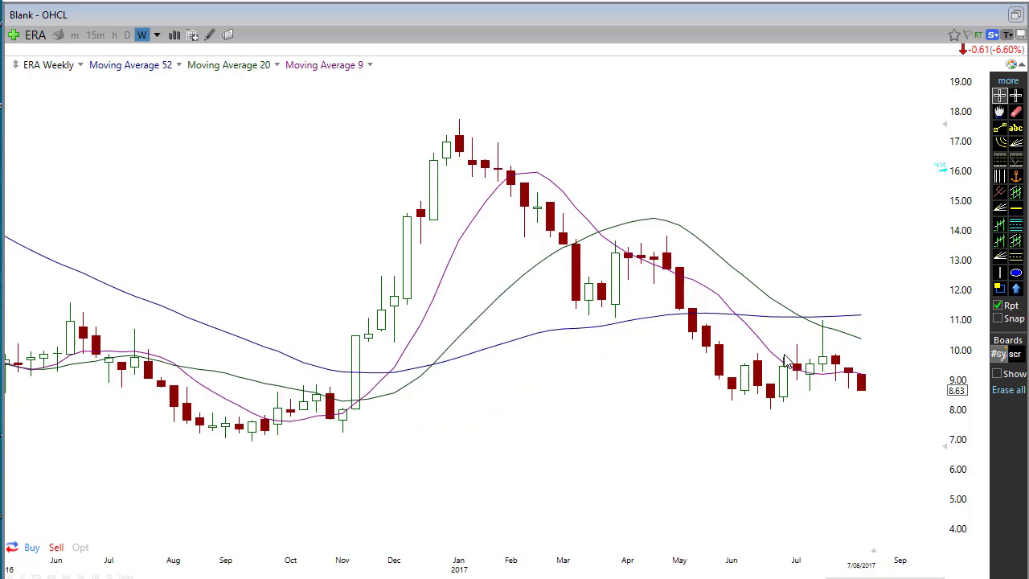
scroll(785, 362, "down", 2)
scroll(755, 368, "up", 1)
scroll(755, 367, "down", 1)
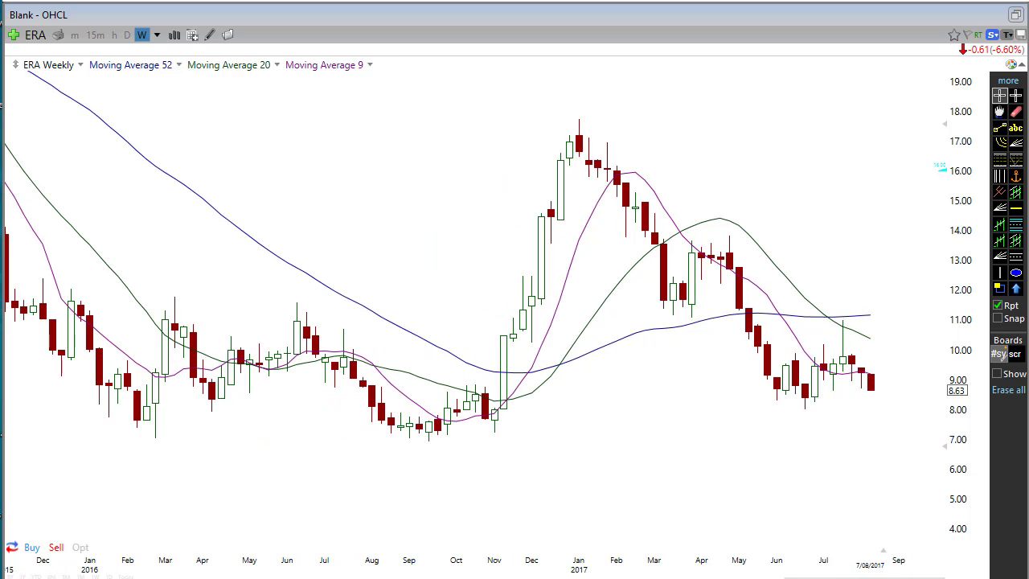
left_click_drag(792, 315, 882, 311)
left_click_drag(881, 317, 886, 317)
left_click_drag(793, 281, 876, 344)
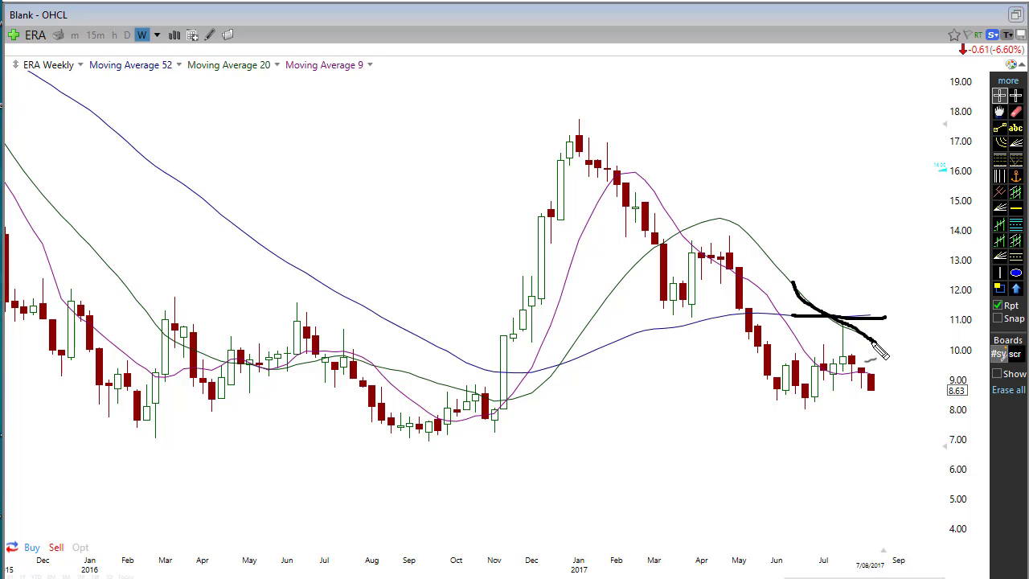
mouse_move(786, 320)
left_mouse_down()
mouse_move(820, 369)
mouse_move(861, 376)
left_mouse_up()
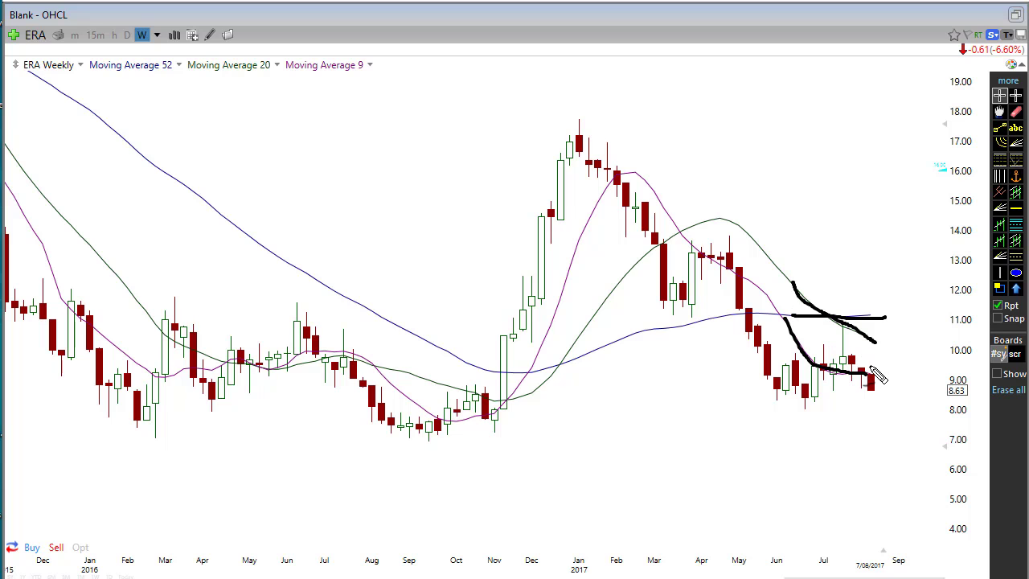
key("Delete")
Scroll back to 2015 and draw cyan arrows along the decline from the May and October 2015 highs
left_click_drag(887, 576, 797, 573)
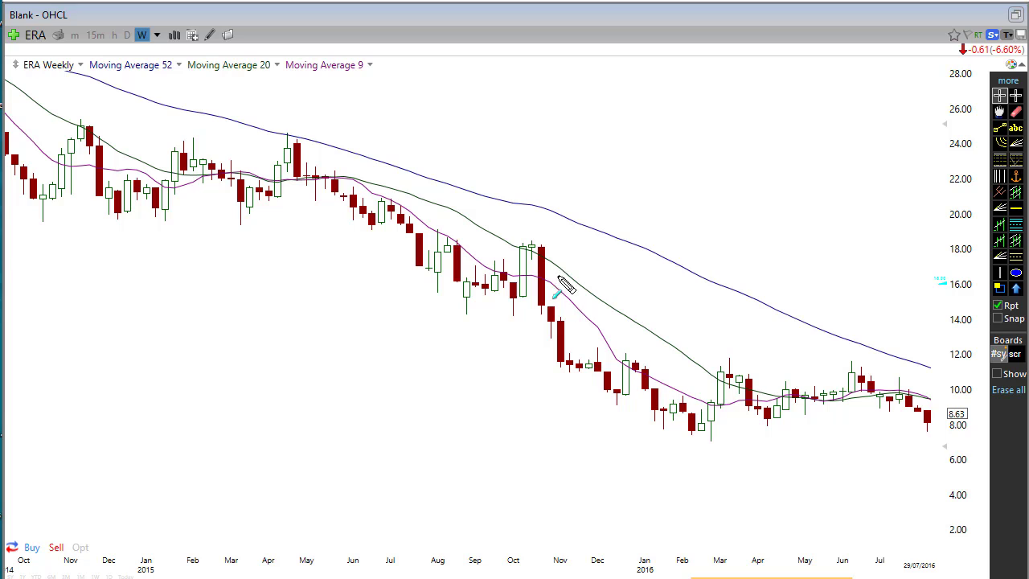
left_click_drag(524, 194, 697, 273)
left_click_drag(516, 244, 674, 350)
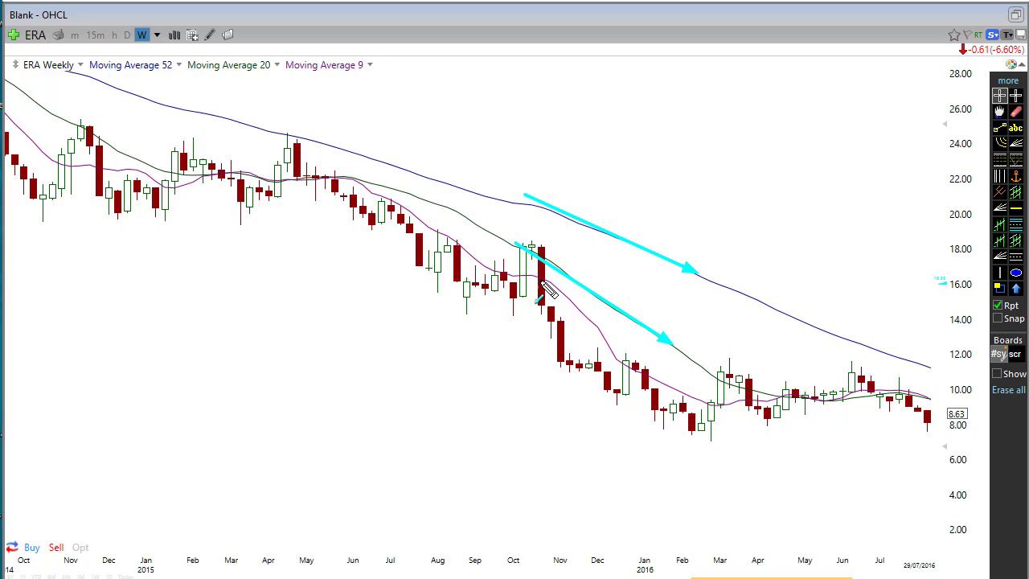
mouse_move(529, 272)
left_mouse_down()
mouse_move(617, 354)
mouse_move(594, 326)
left_mouse_up()
mouse_move(294, 135)
left_mouse_down()
mouse_move(448, 230)
mouse_move(515, 237)
mouse_move(616, 305)
mouse_move(625, 360)
mouse_move(729, 370)
left_mouse_up()
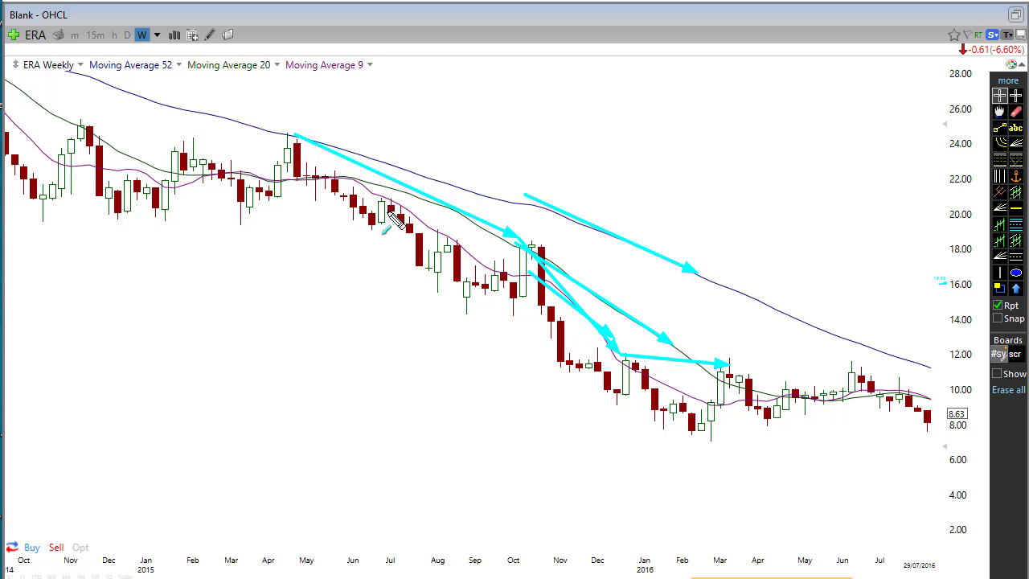
mouse_move(296, 155)
left_mouse_down()
mouse_move(507, 288)
mouse_move(590, 360)
left_mouse_up()
Mark the 2015 and February 2016 pullbacks with short upward arrows
left_click_drag(342, 312, 430, 266)
left_click_drag(426, 338, 491, 288)
left_click_drag(482, 361, 545, 322)
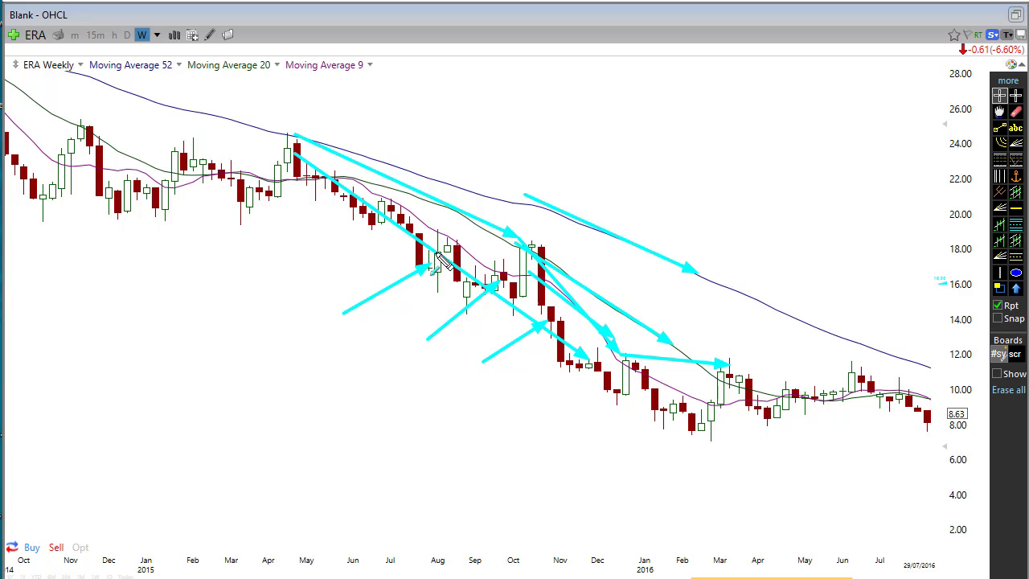
left_click_drag(281, 190, 290, 180)
left_click_drag(290, 254, 358, 215)
left_click_drag(382, 252, 430, 235)
left_click_drag(464, 313, 516, 279)
left_click_drag(514, 348, 543, 336)
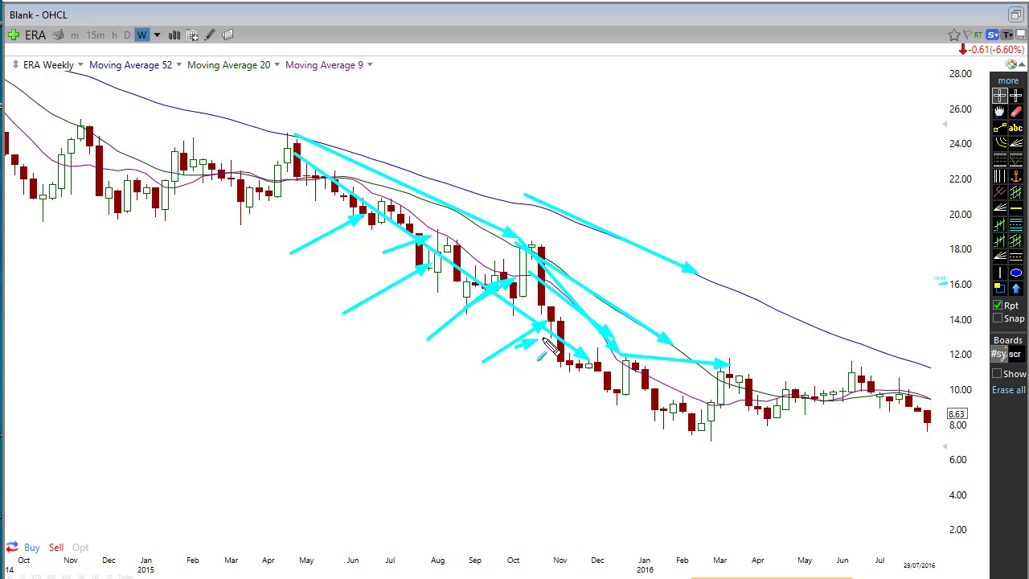
left_click_drag(559, 384, 613, 364)
left_click_drag(641, 417, 679, 400)
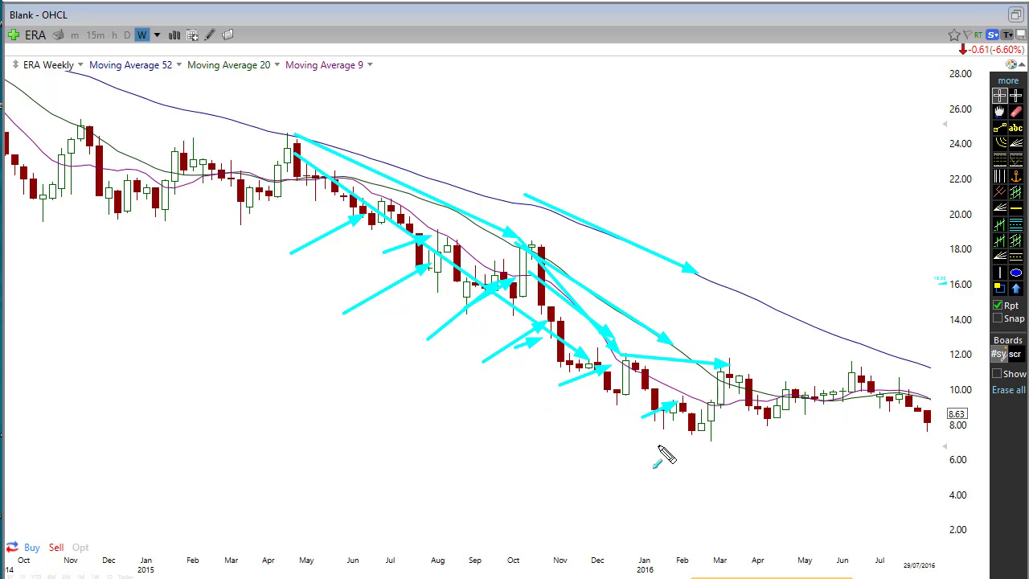